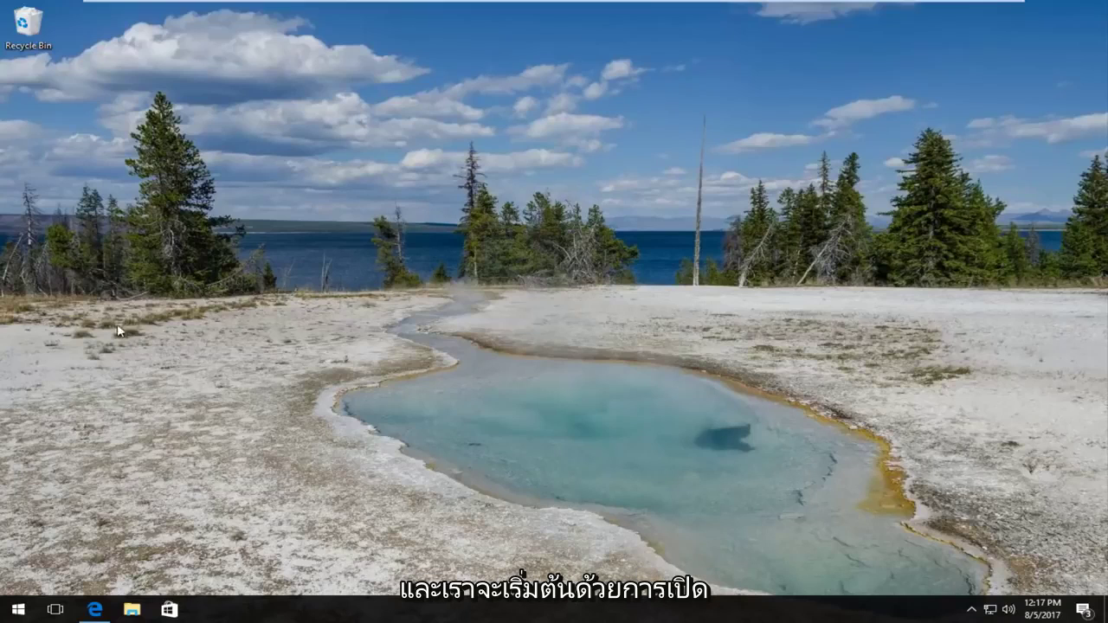
# Switch to Microsoft Edge and search Google for "steam_api.dll download"
pyautogui.click(95, 609)
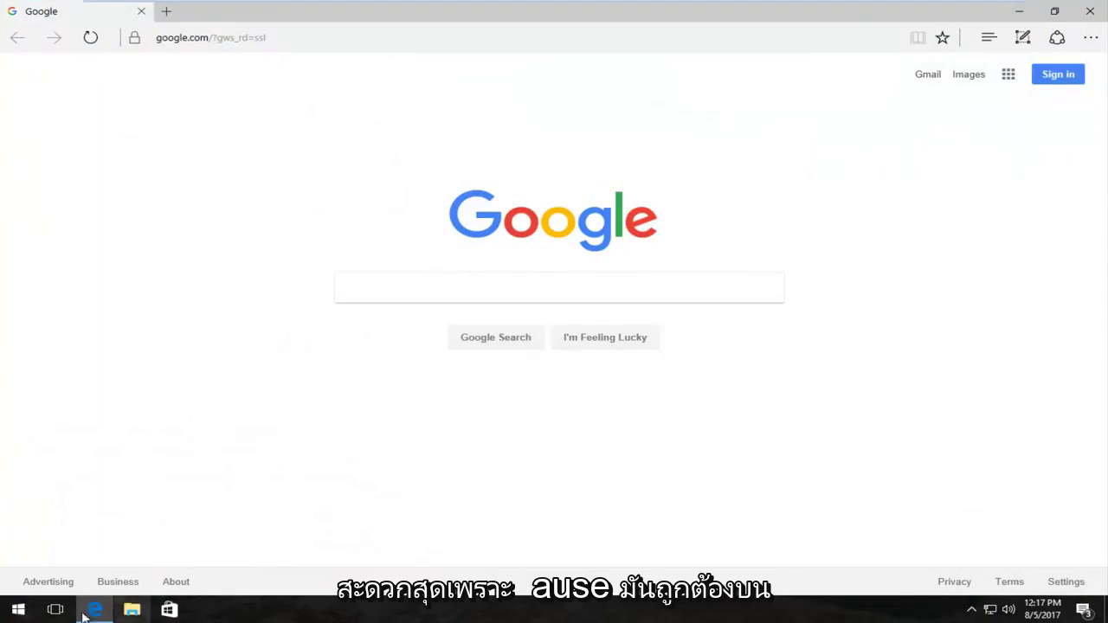
pyautogui.click(357, 292)
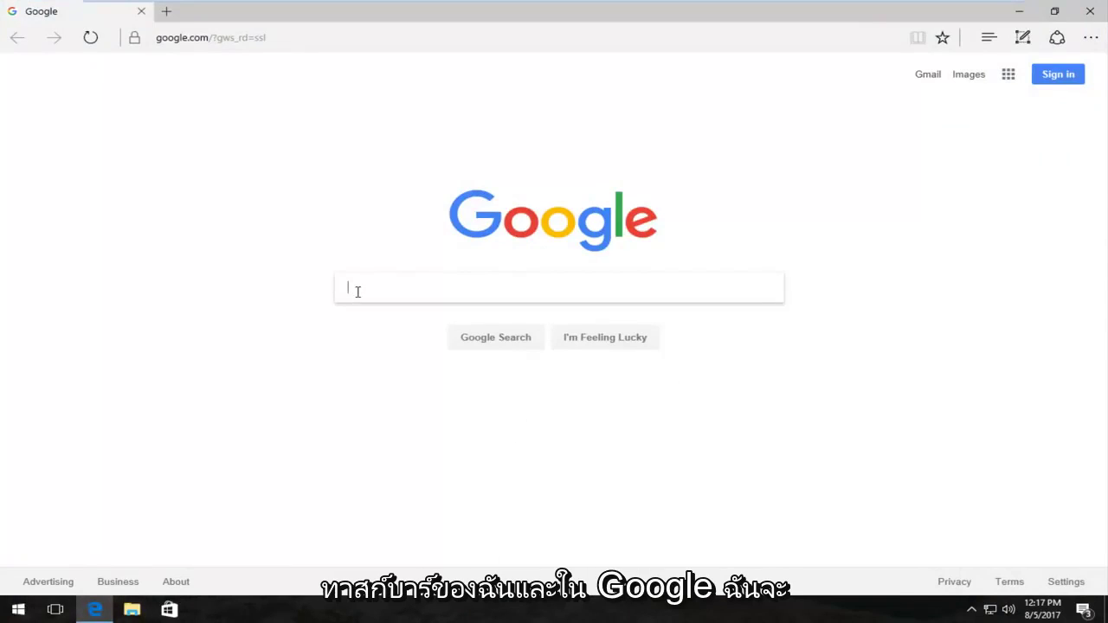
pyautogui.write('ste')
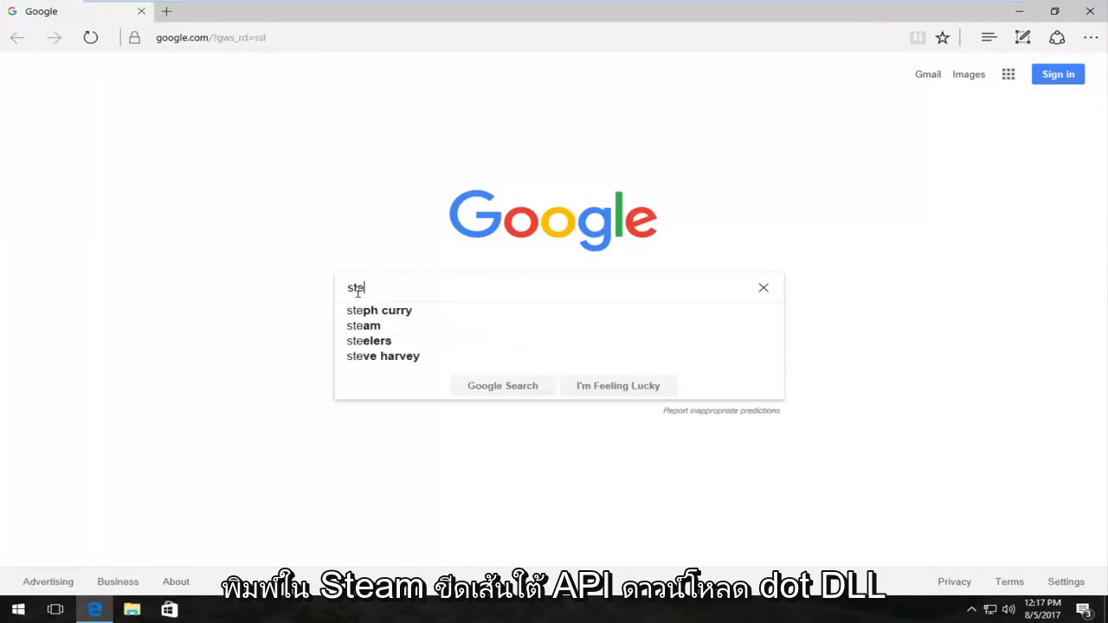
pyautogui.write('am_')
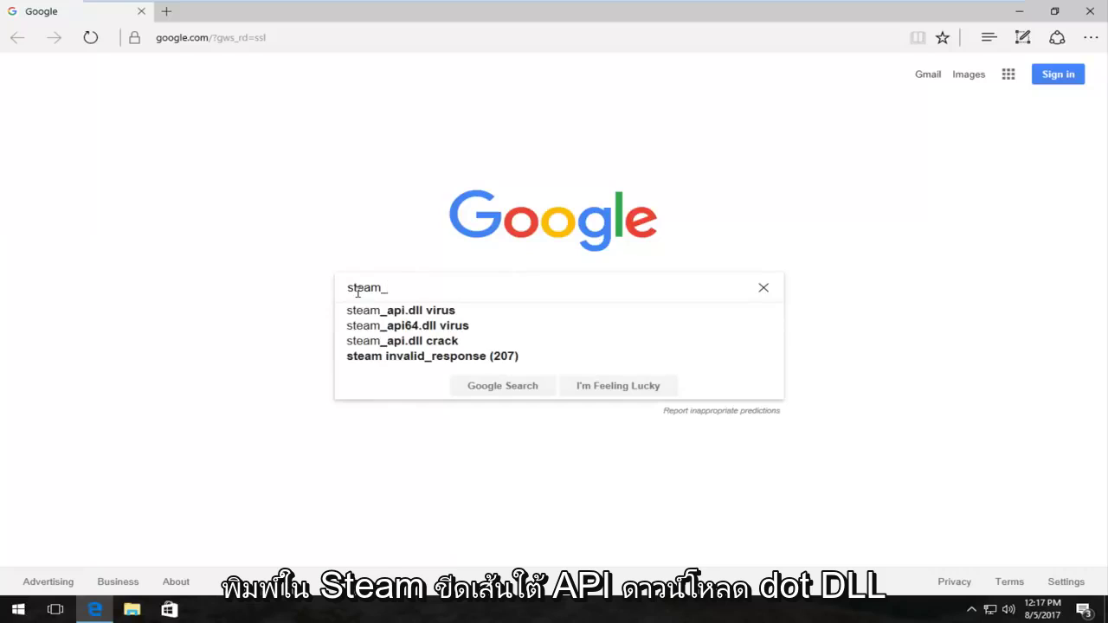
pyautogui.write('a[i/')
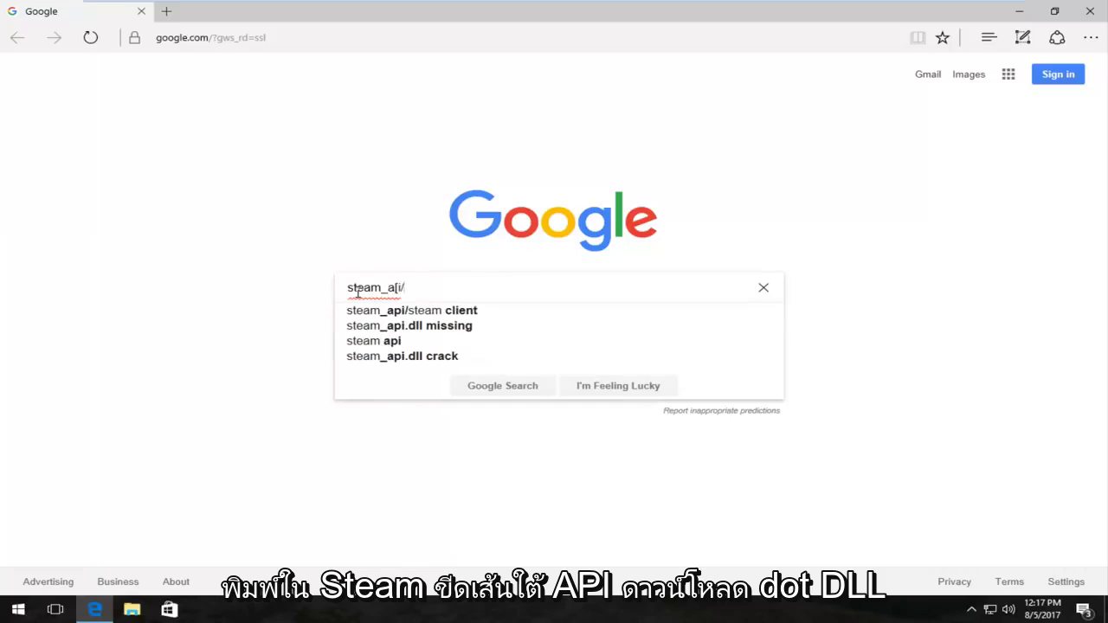
pyautogui.press('BackSpace')
pyautogui.press('BackSpace')
pyautogui.press('BackSpace')
pyautogui.write('pi.')
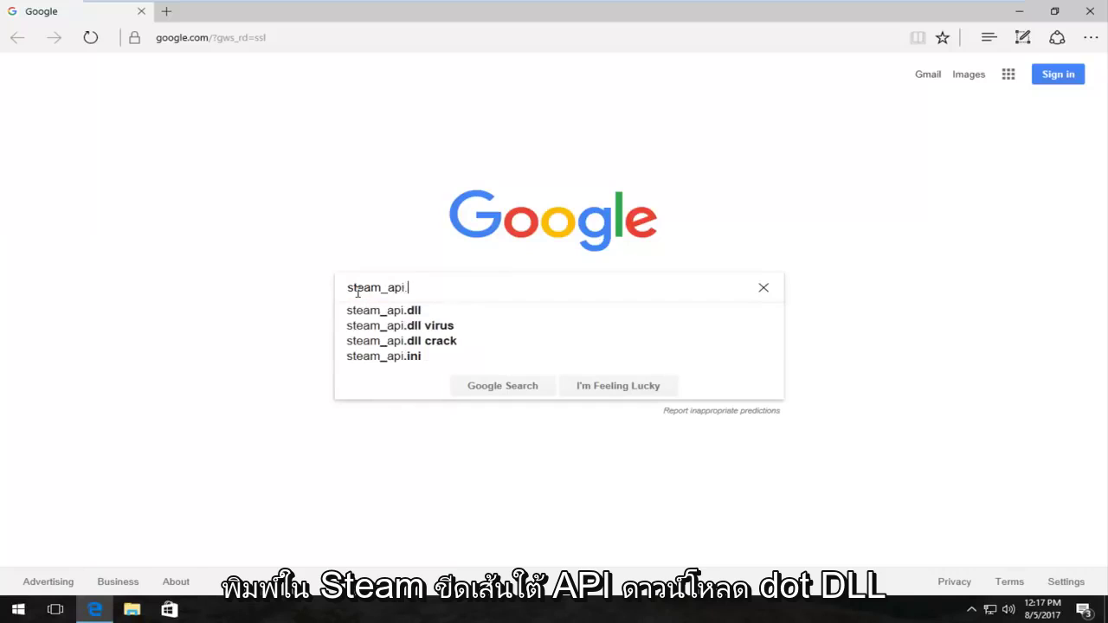
pyautogui.write('dll download')
pyautogui.press('Return')
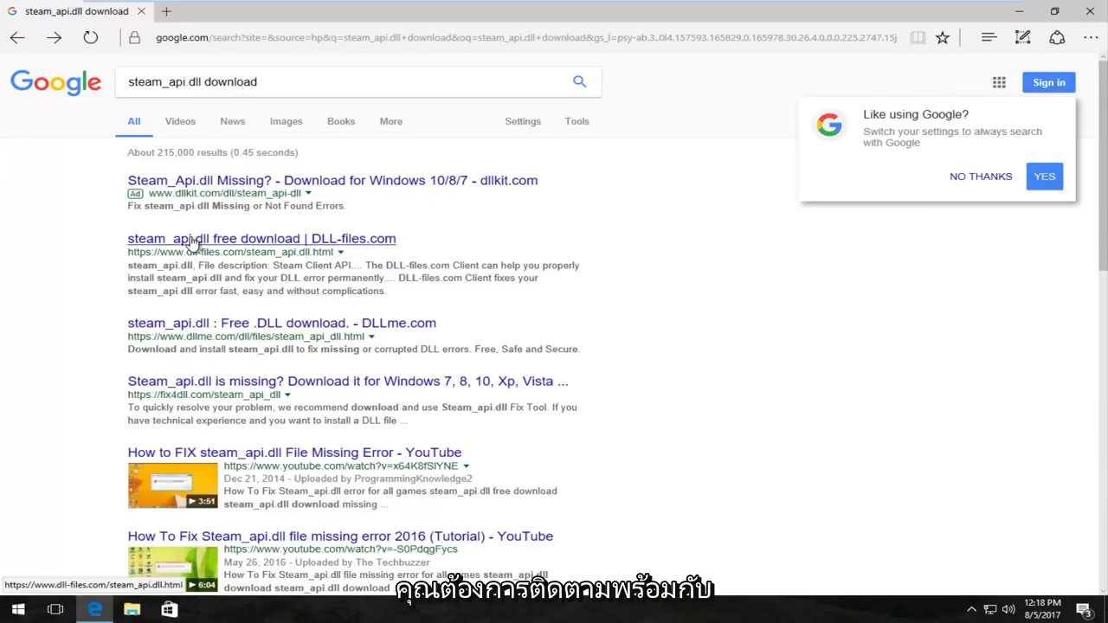
# Open the DLL-files.com search result and start downloading the 32-bit steam_api.dll version 1.83.31.37
pyautogui.click(195, 240)
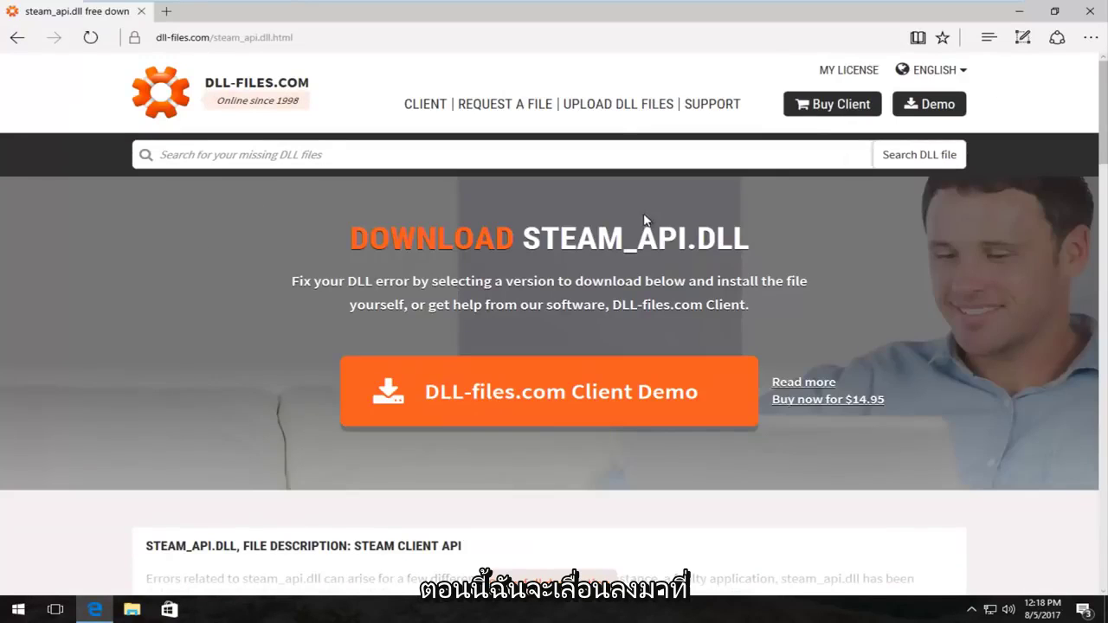
pyautogui.scroll(-2, 634, 222)
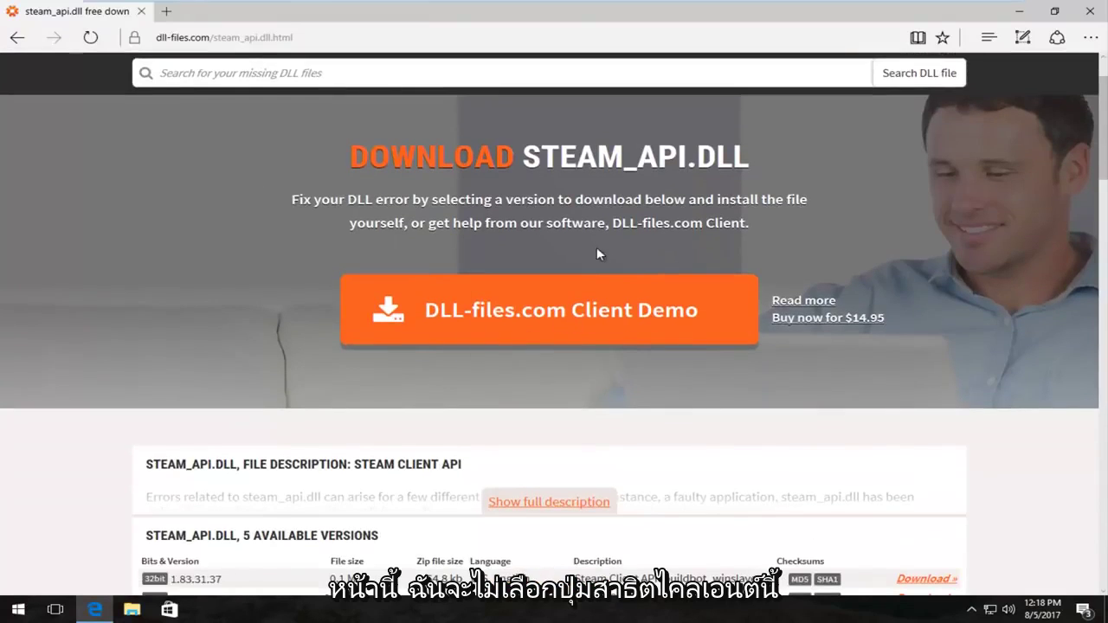
pyautogui.scroll(-1, 594, 250)
pyautogui.scroll(-3, 589, 251)
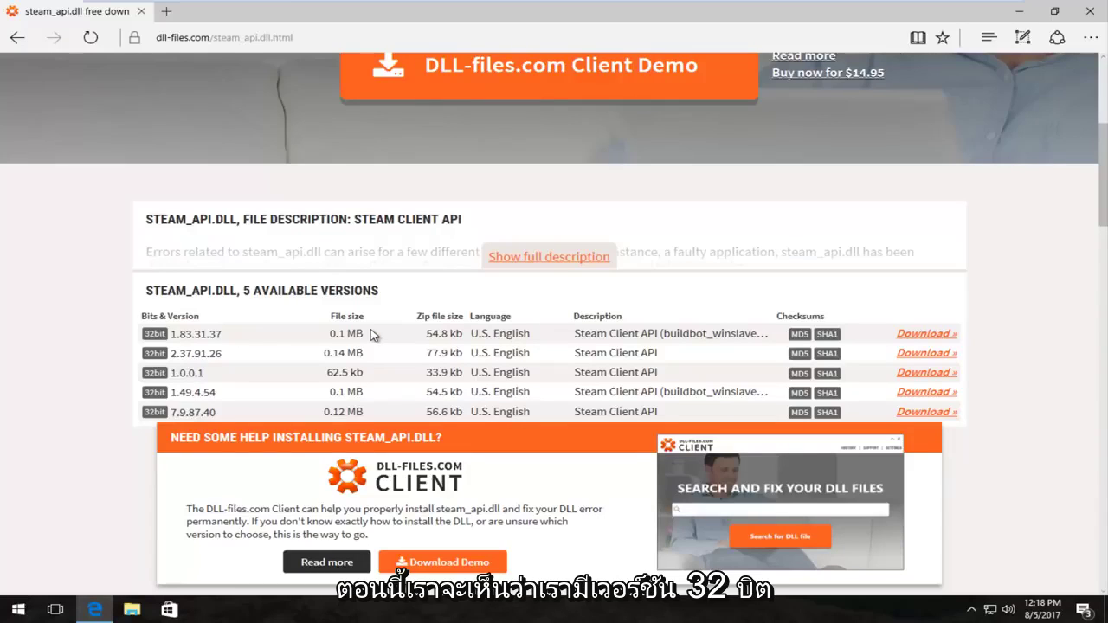
pyautogui.scroll(-2, 202, 275)
pyautogui.scroll(1, 202, 276)
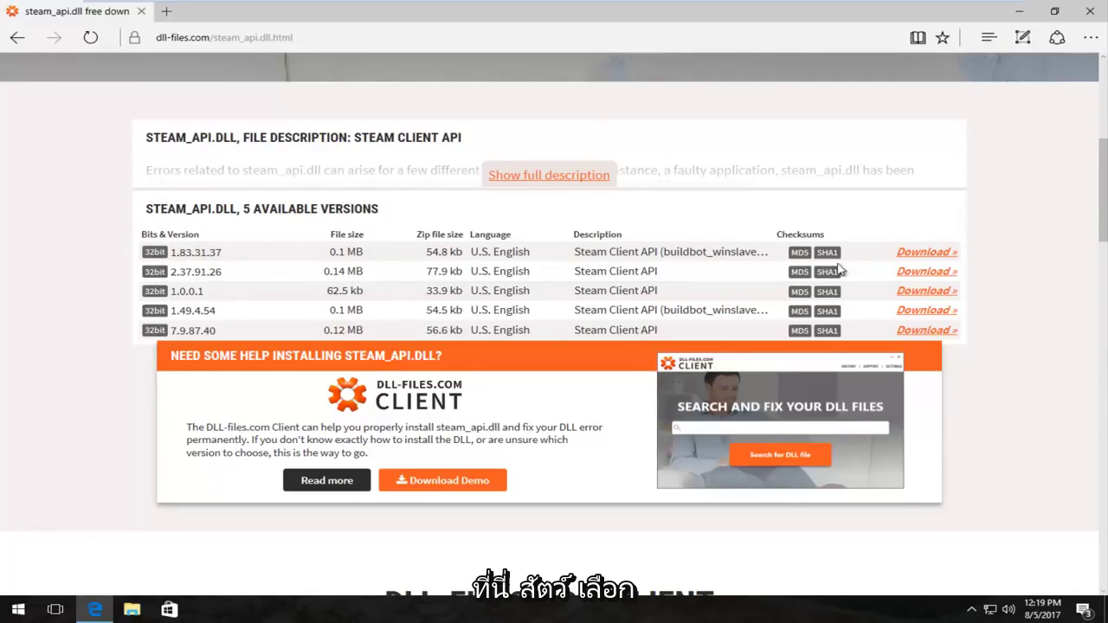
pyautogui.click(928, 253)
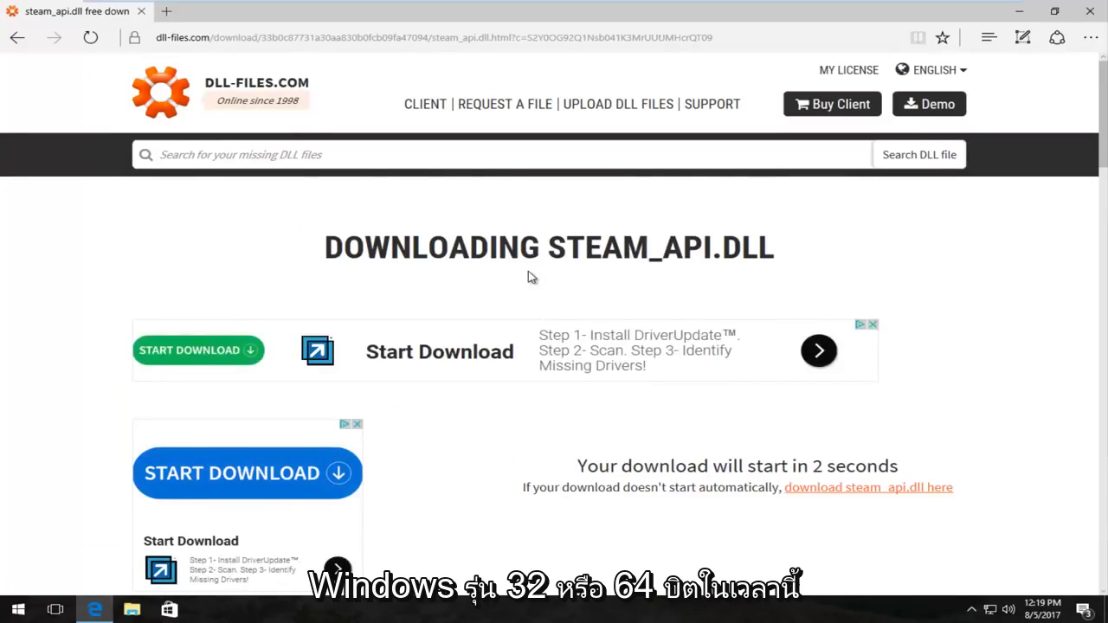
# Save the steam_api.zip download and open the folder that contains it
pyautogui.scroll(-1, 530, 277)
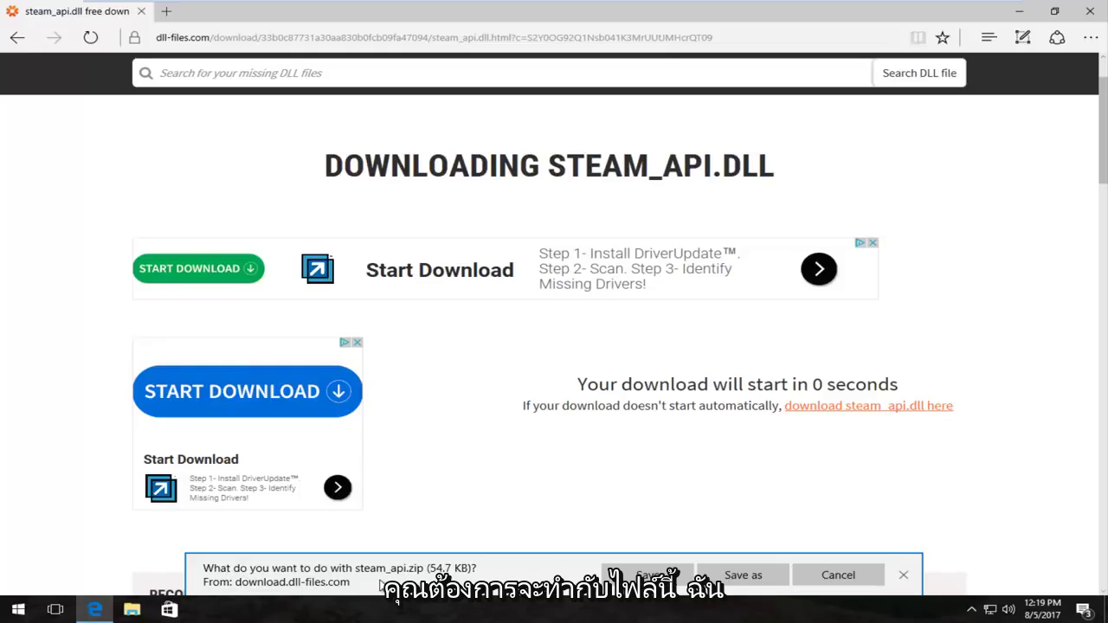
pyautogui.click(648, 576)
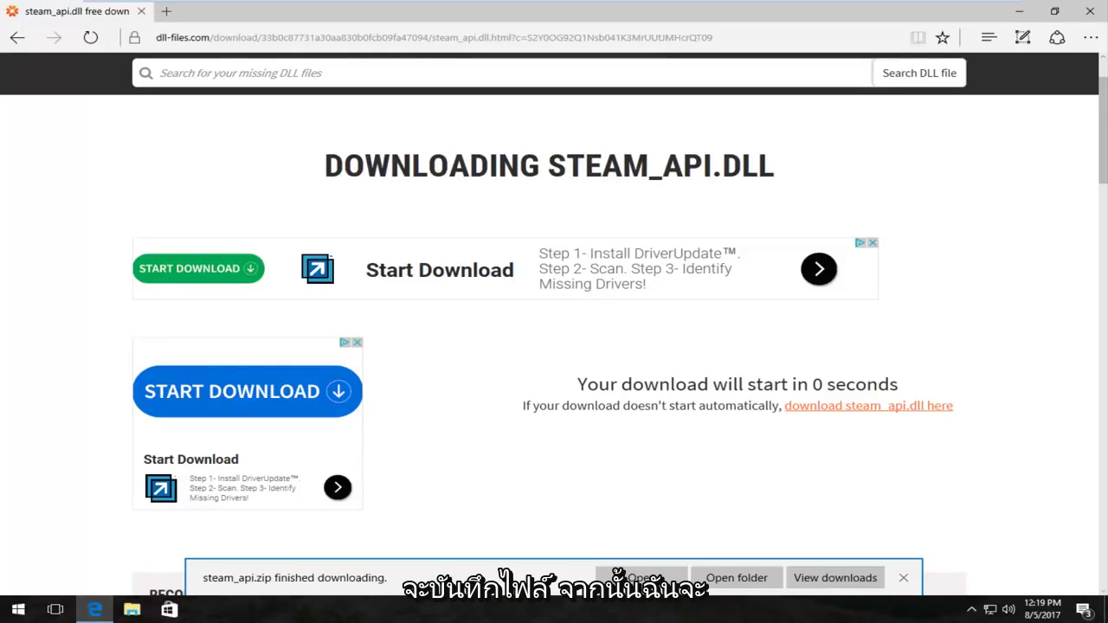
pyautogui.click(734, 585)
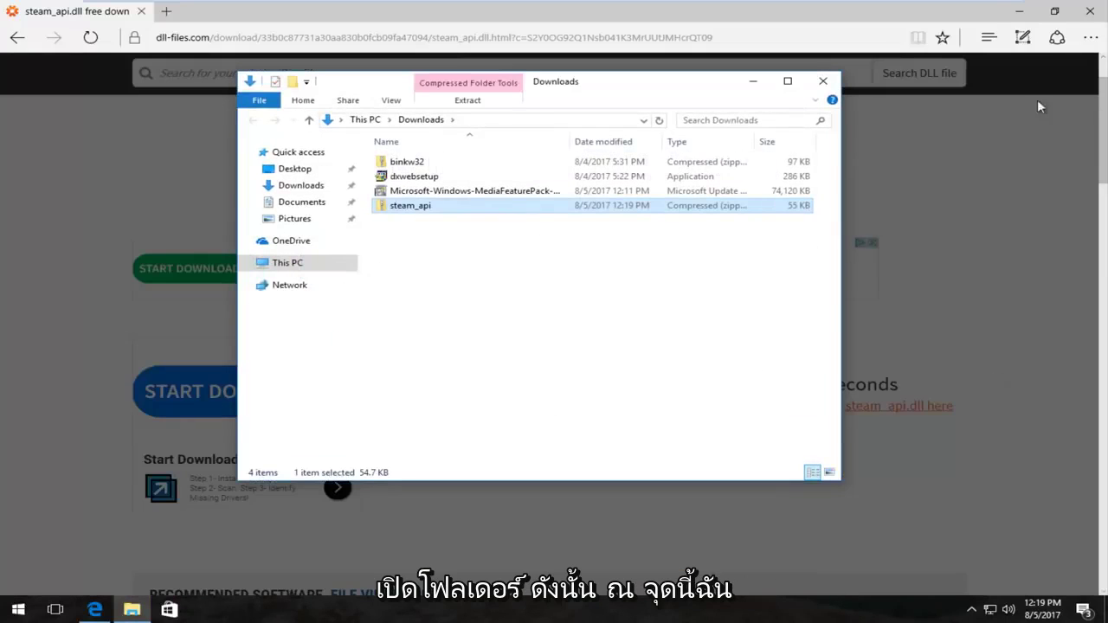
# Minimize the browser, delete the files other than steam_api from Downloads, and open the steam_api archive
pyautogui.click(1019, 11)
pyautogui.moveTo(366, 157); pyautogui.dragTo(388, 192)
pyautogui.press('Delete')
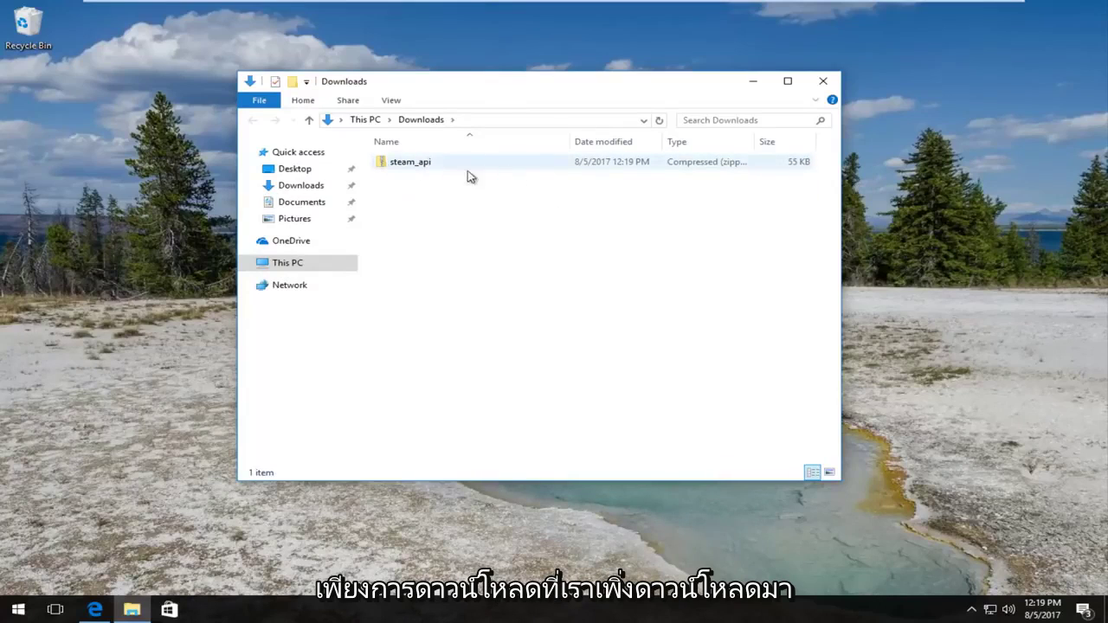
pyautogui.doubleClick(410, 164)
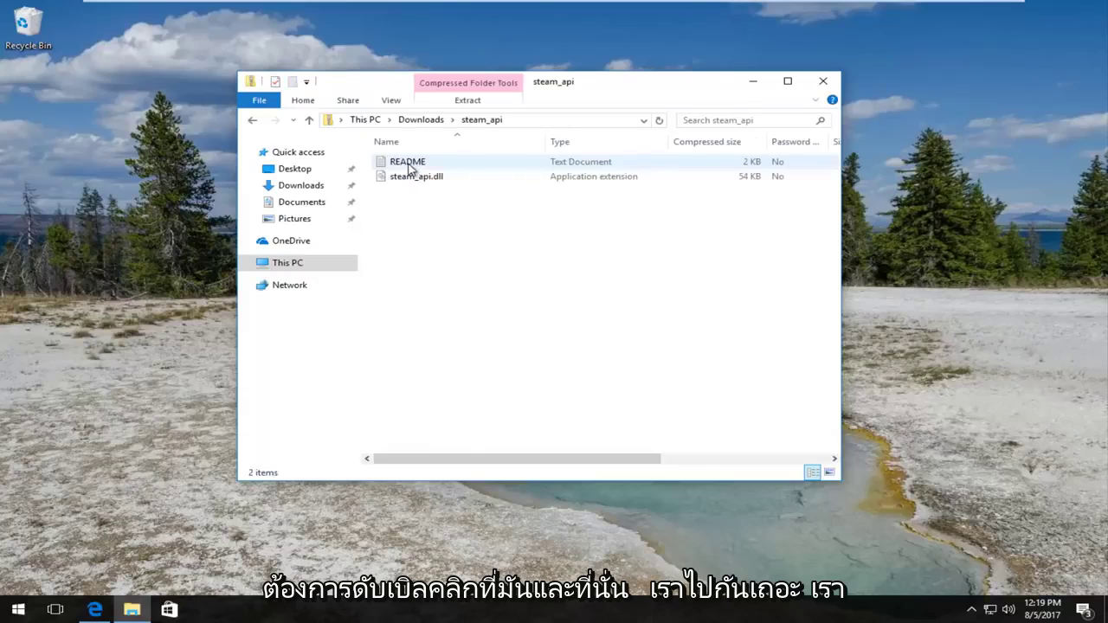
# Search Windows for "file explorer" and open a second File Explorer window
pyautogui.click(17, 610)
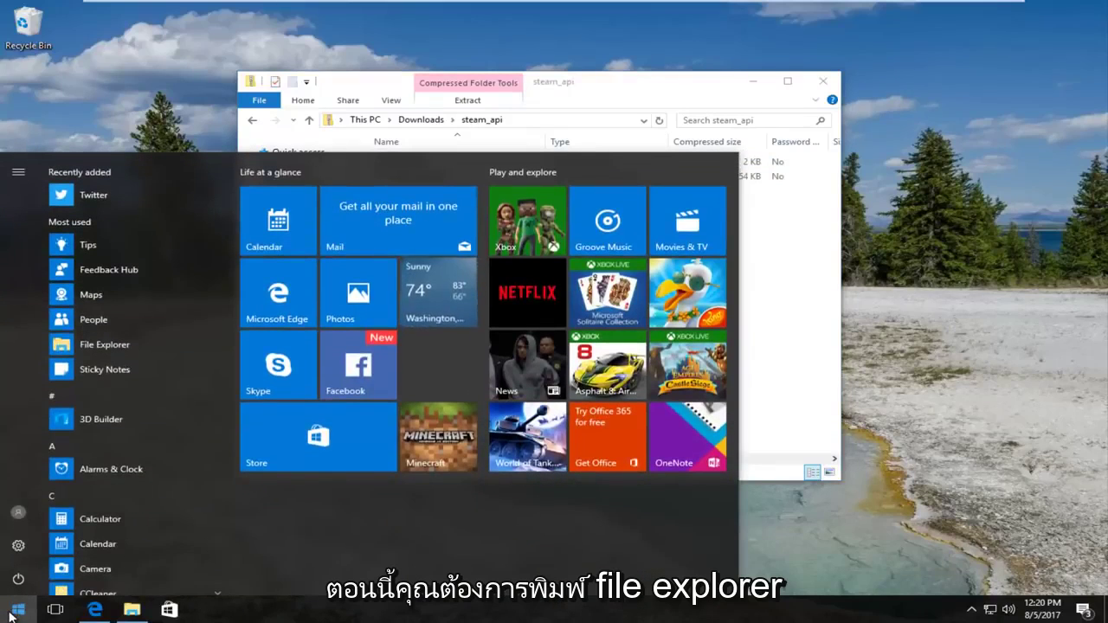
pyautogui.write('file explor')
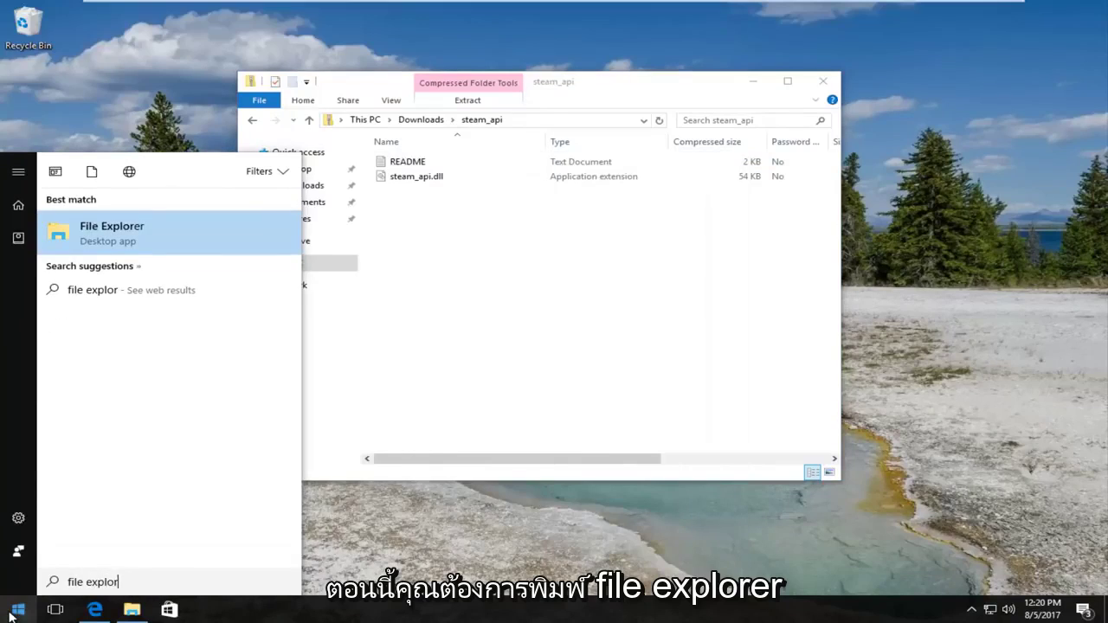
pyautogui.write('er')
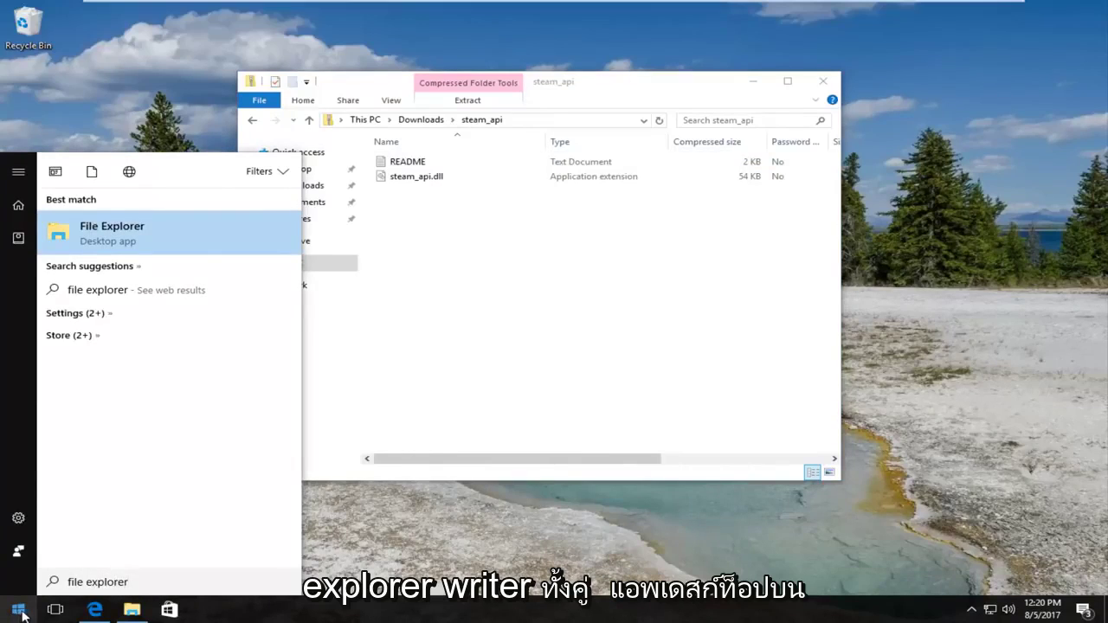
pyautogui.click(142, 236)
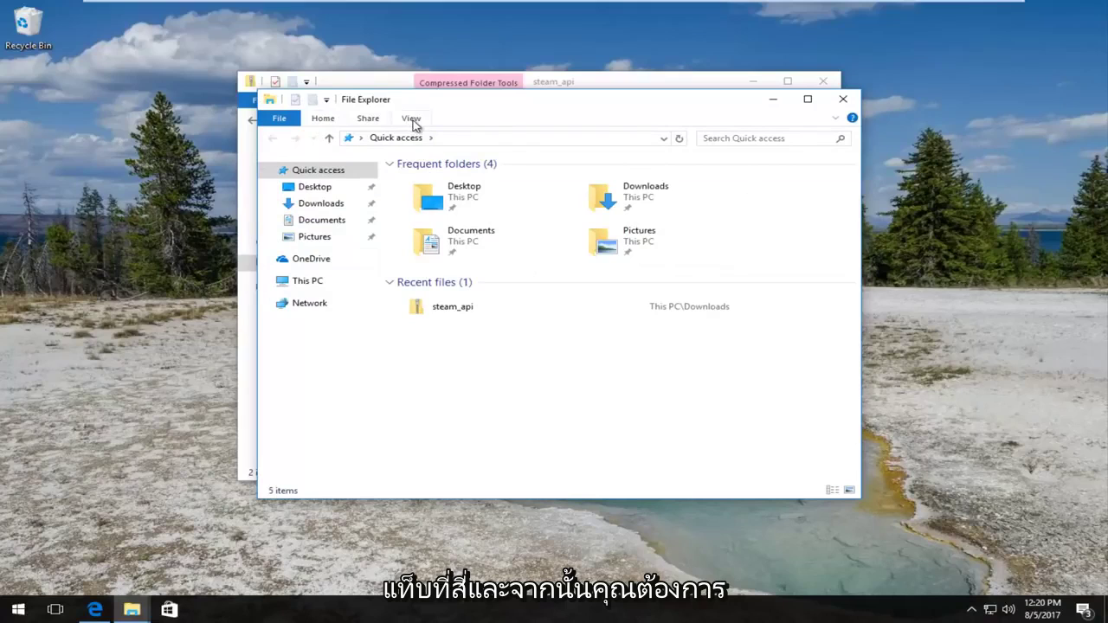
# Set the advanced folder options to show hidden files, folders, and drives, then apply and close the options
pyautogui.click(412, 118)
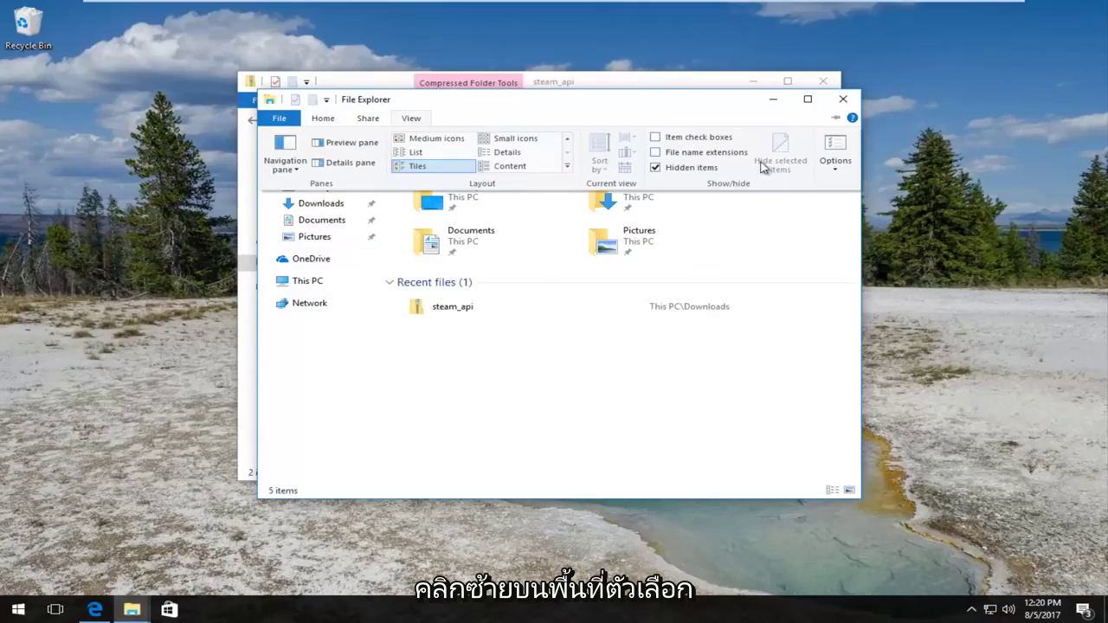
pyautogui.click(835, 157)
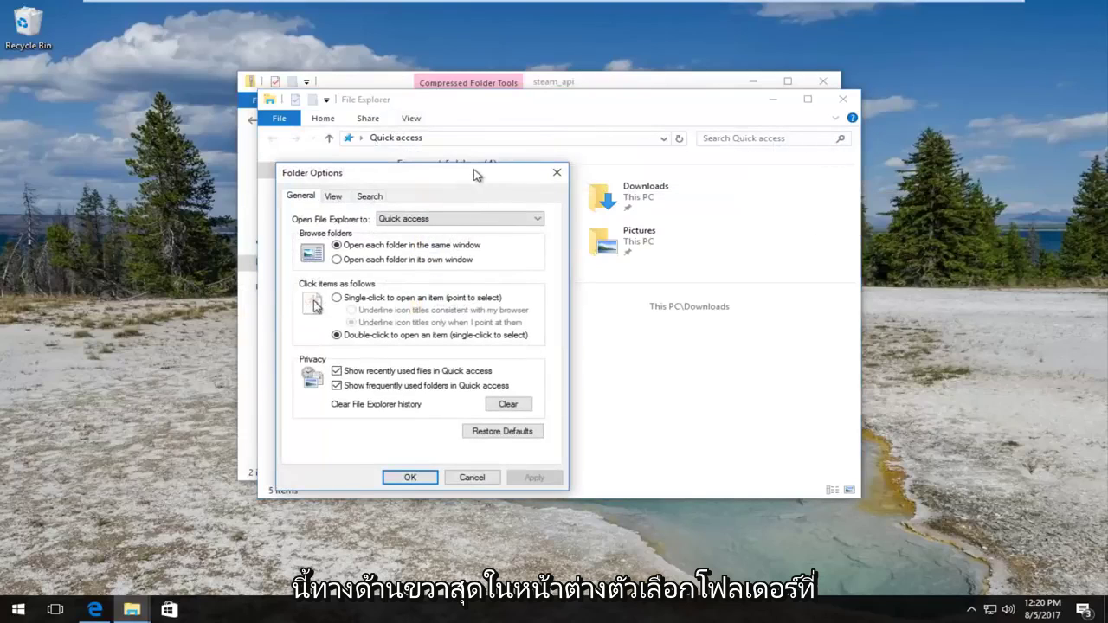
pyautogui.moveTo(474, 176); pyautogui.dragTo(512, 117)
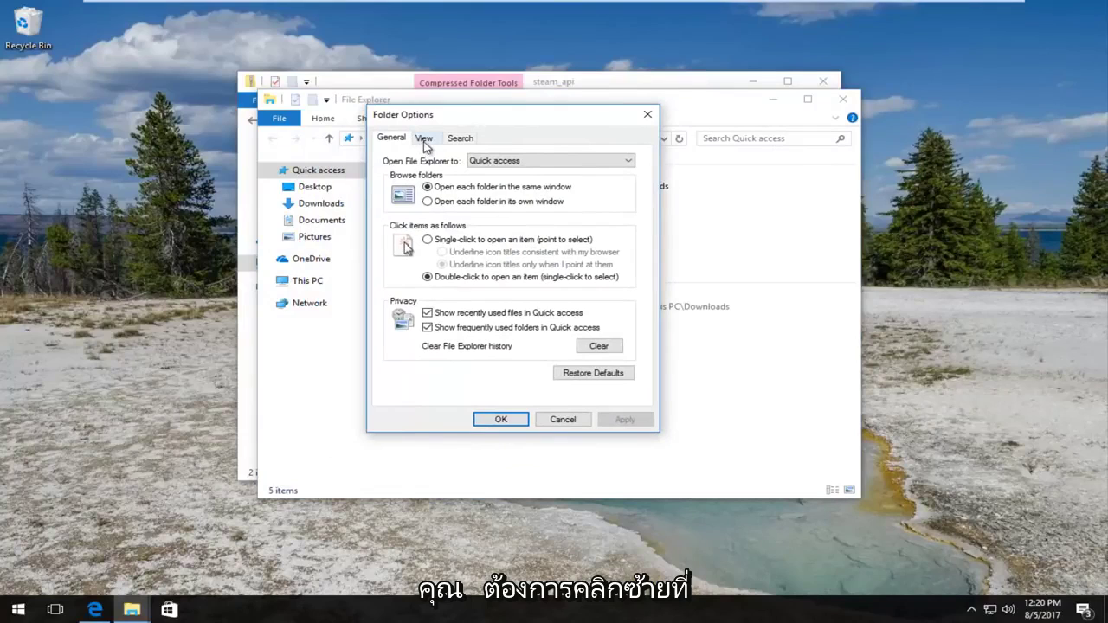
pyautogui.click(425, 140)
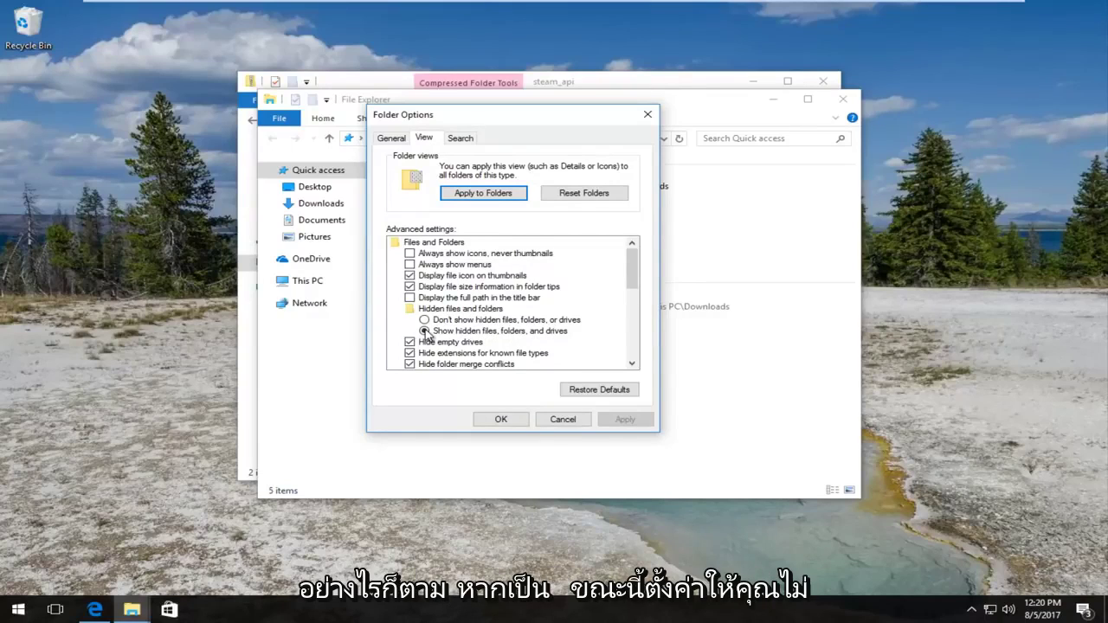
pyautogui.click(424, 319)
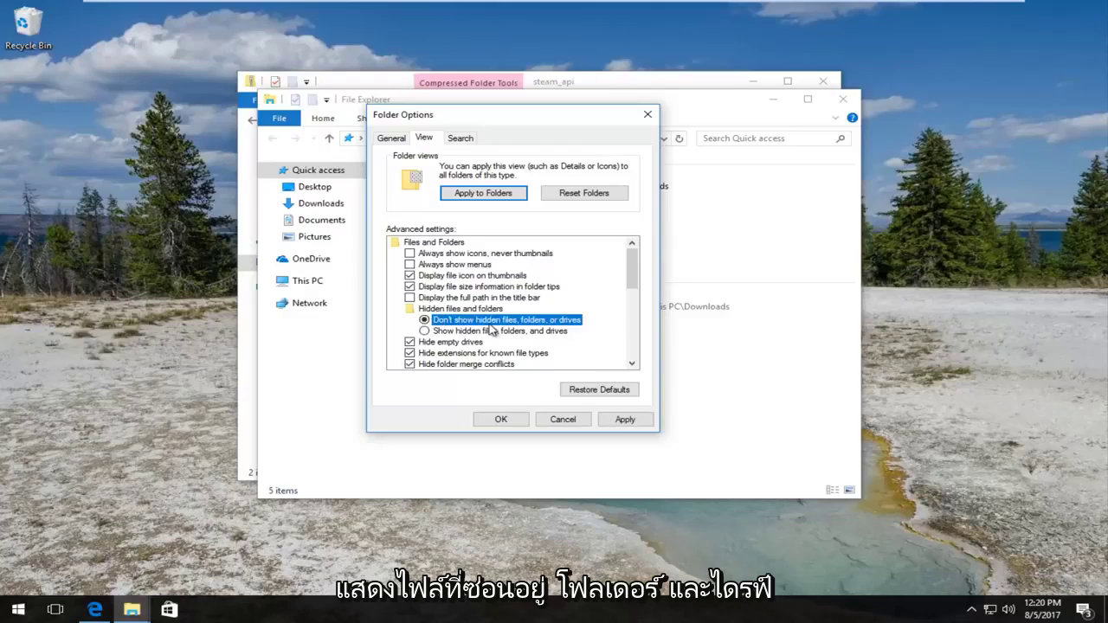
pyautogui.click(426, 333)
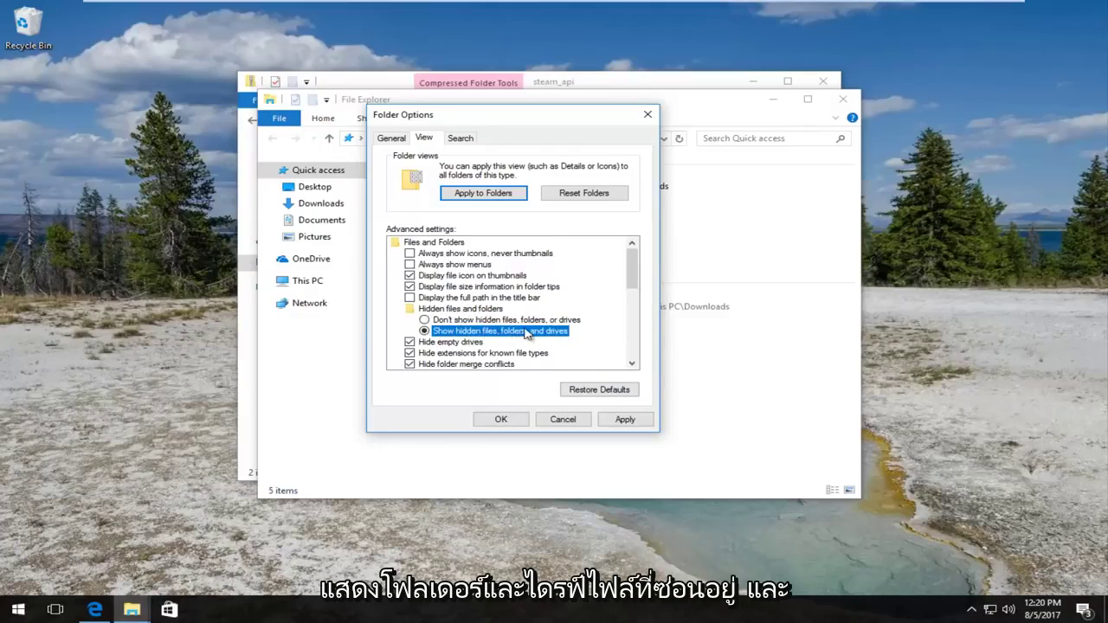
pyautogui.click(625, 419)
pyautogui.click(496, 420)
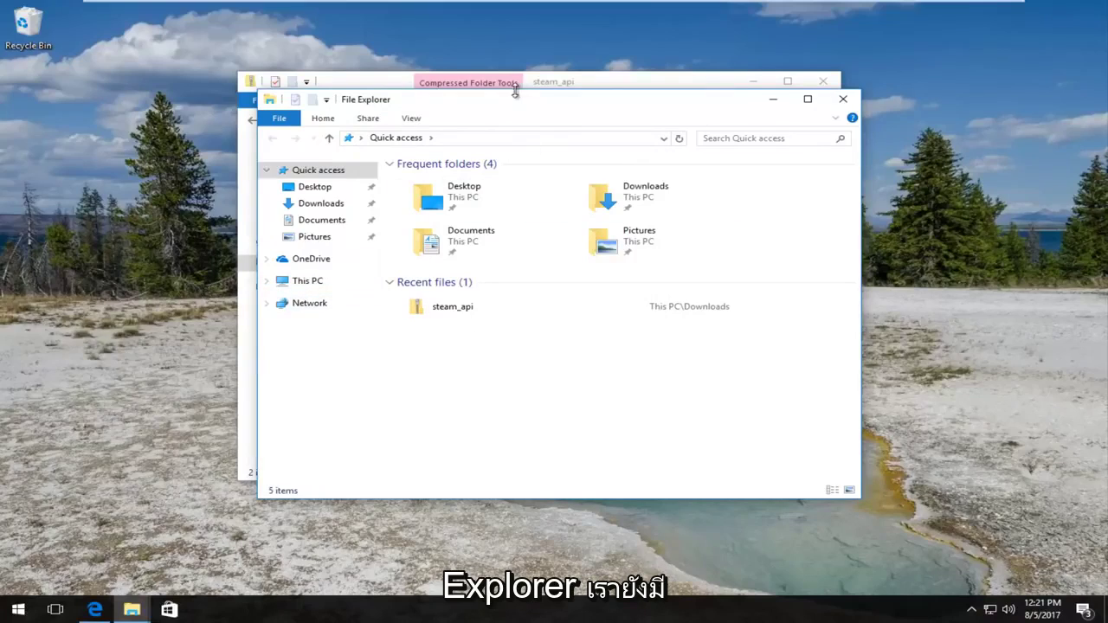
# Rearrange the two File Explorer windows so the files in the steam_api archive remain visible beside the new window
pyautogui.moveTo(506, 100); pyautogui.dragTo(517, 192)
pyautogui.moveTo(606, 86); pyautogui.dragTo(438, 81)
pyautogui.moveTo(690, 207); pyautogui.dragTo(695, 81)
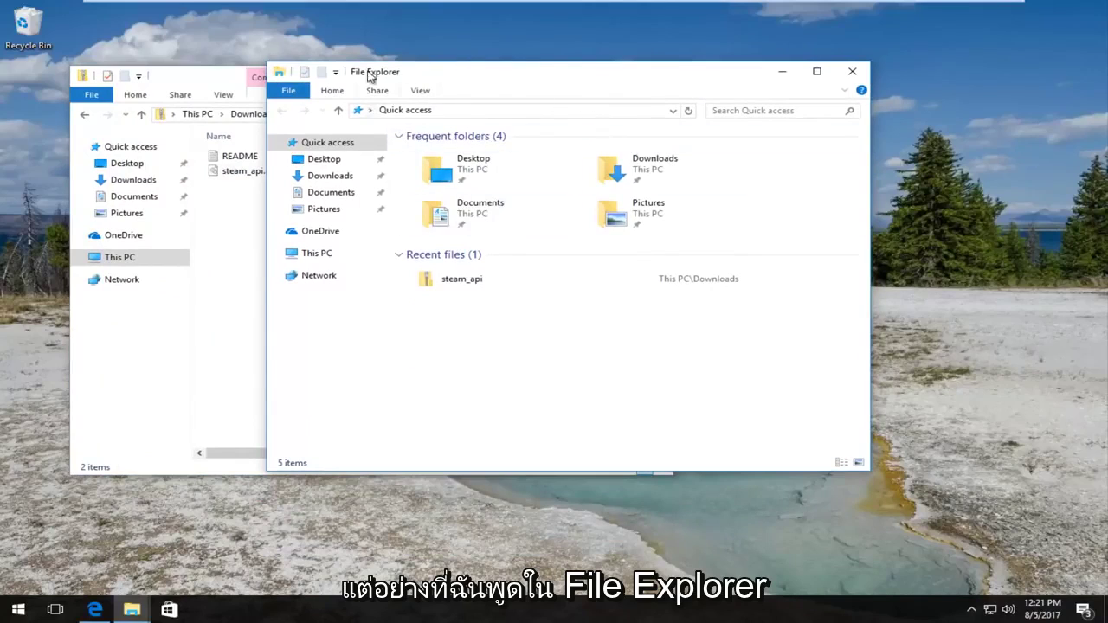
# Browse to the System32 folder inside Windows on Local Disk (C:) in the new File Explorer window
pyautogui.click(317, 256)
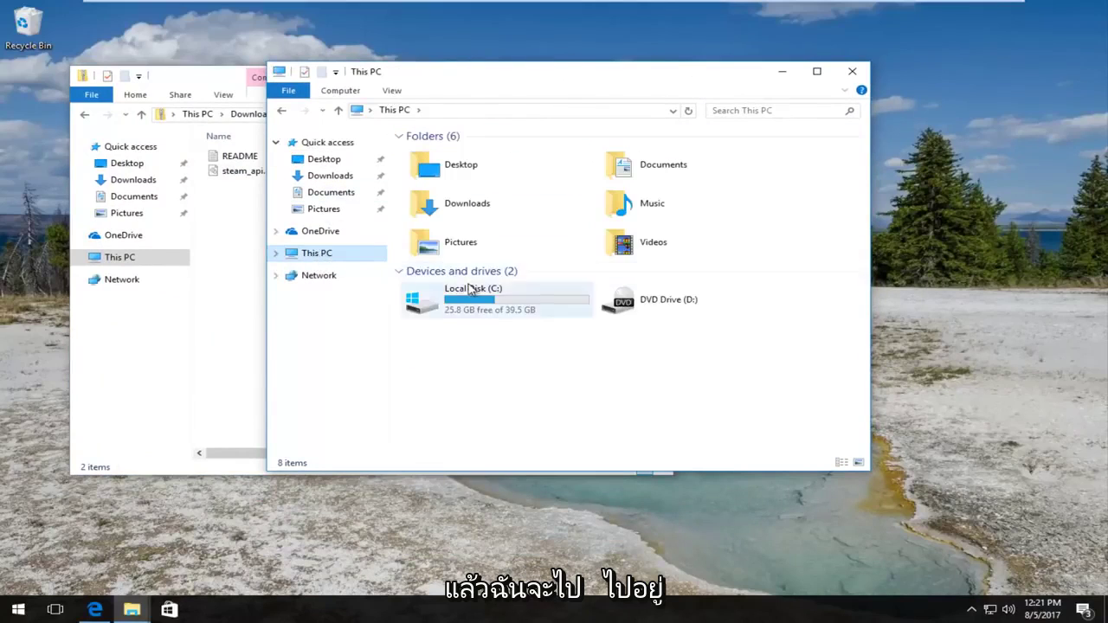
pyautogui.moveTo(500, 299)
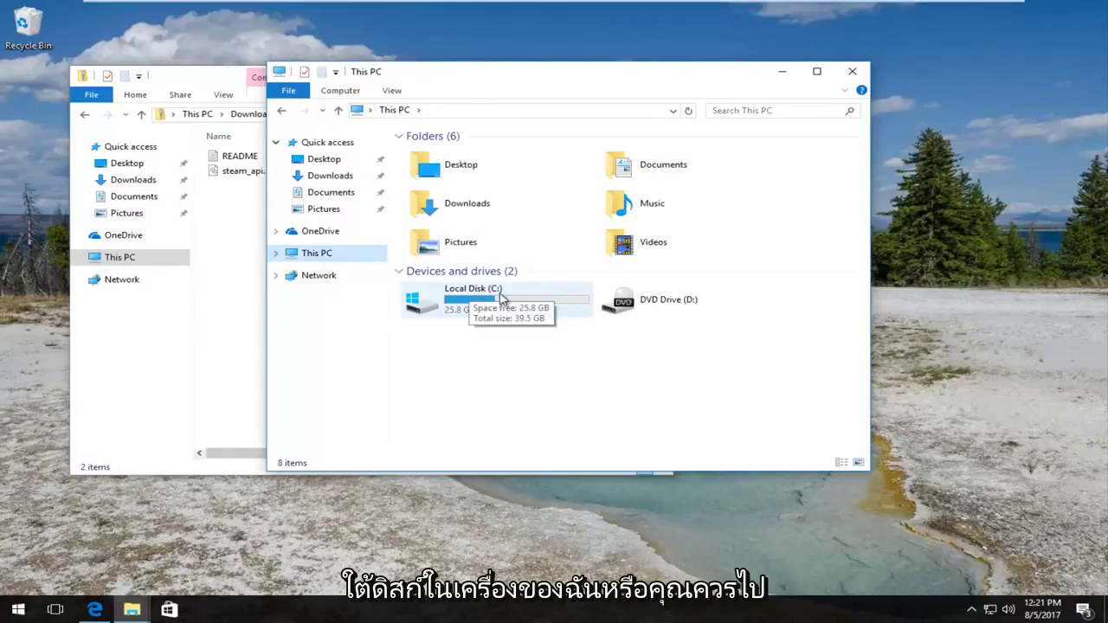
pyautogui.doubleClick(452, 307)
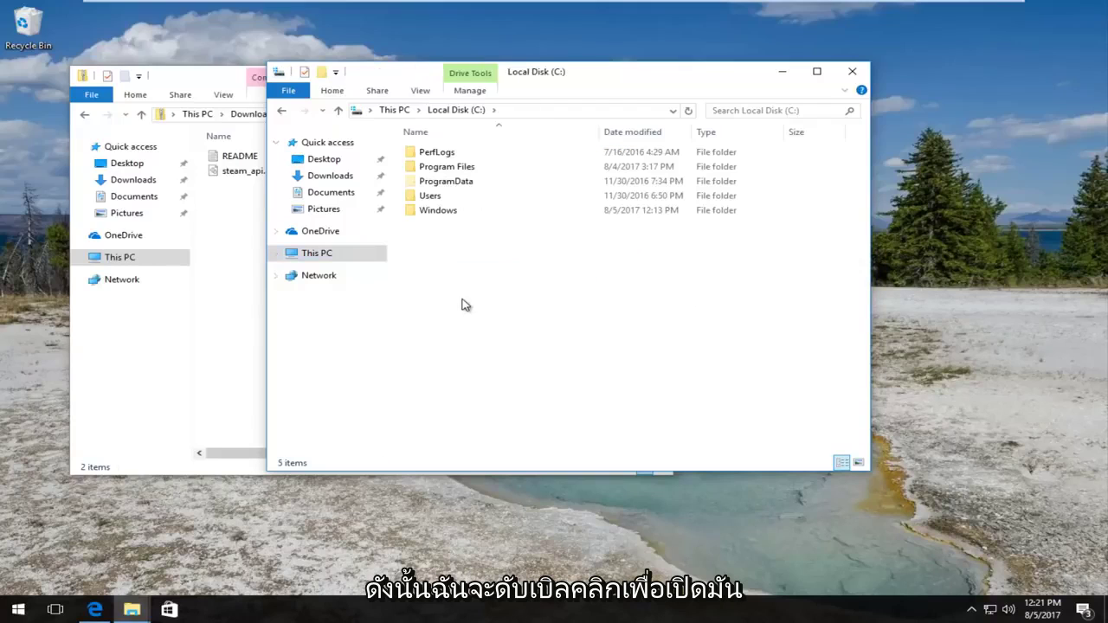
pyautogui.doubleClick(438, 213)
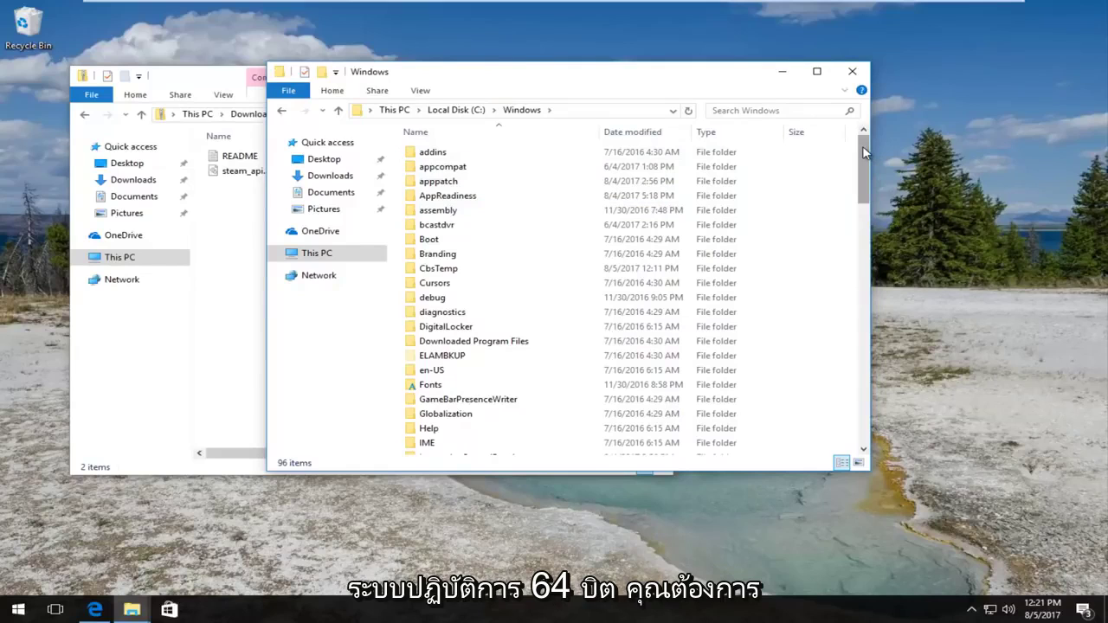
pyautogui.moveTo(862, 154); pyautogui.dragTo(860, 289)
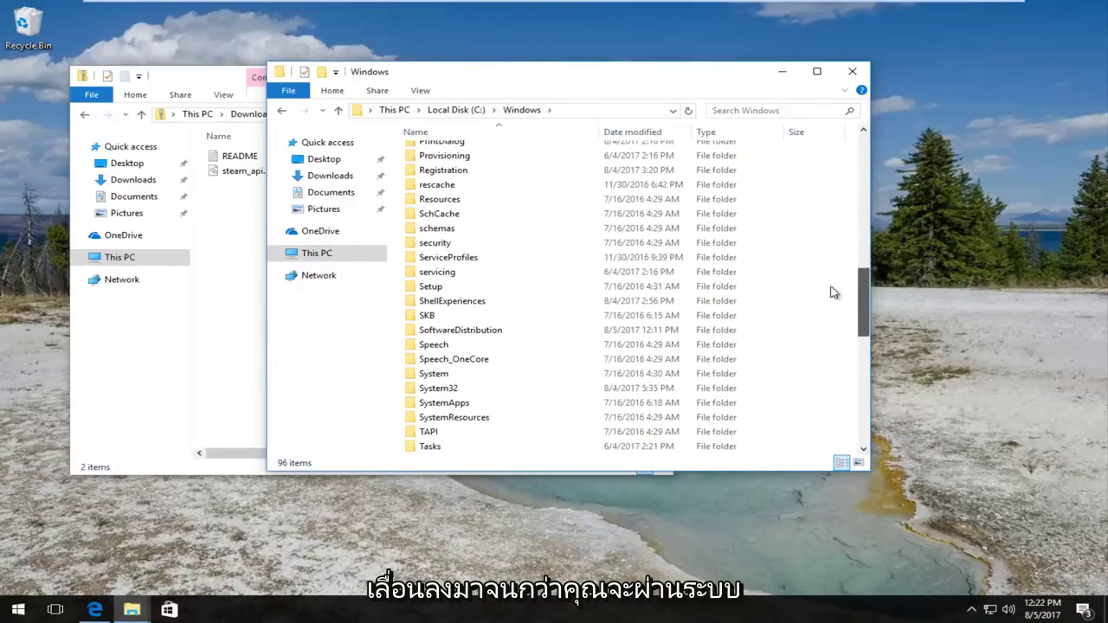
pyautogui.click(438, 388)
pyautogui.doubleClick(434, 388)
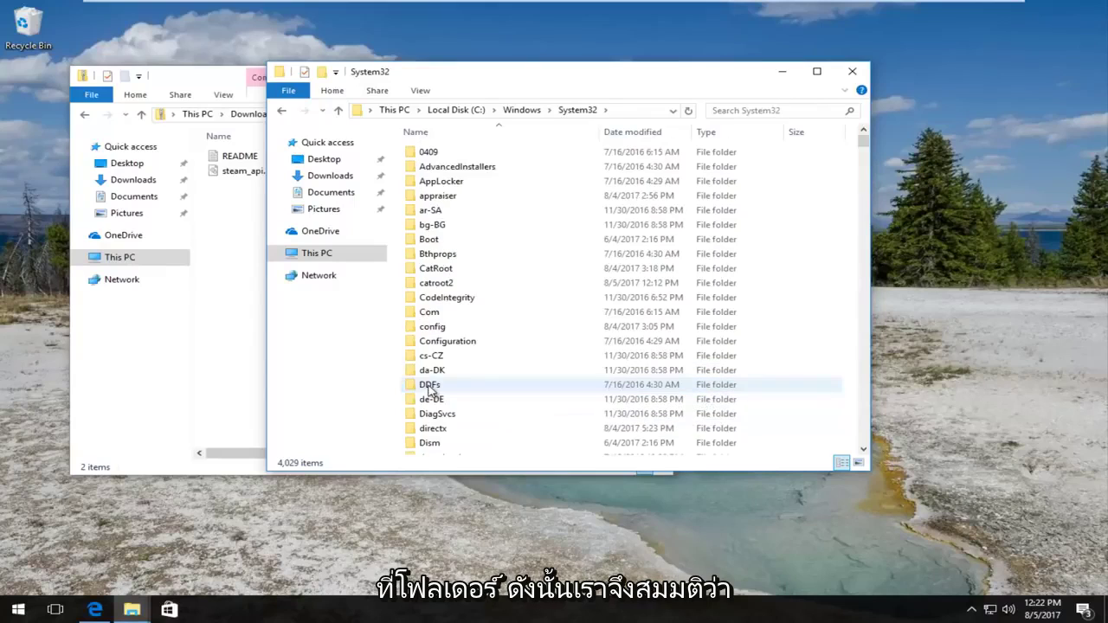
# Place the two windows side by side and copy steam_api.dll from the archive into System32, granting administrator permission
pyautogui.moveTo(465, 72); pyautogui.dragTo(705, 74)
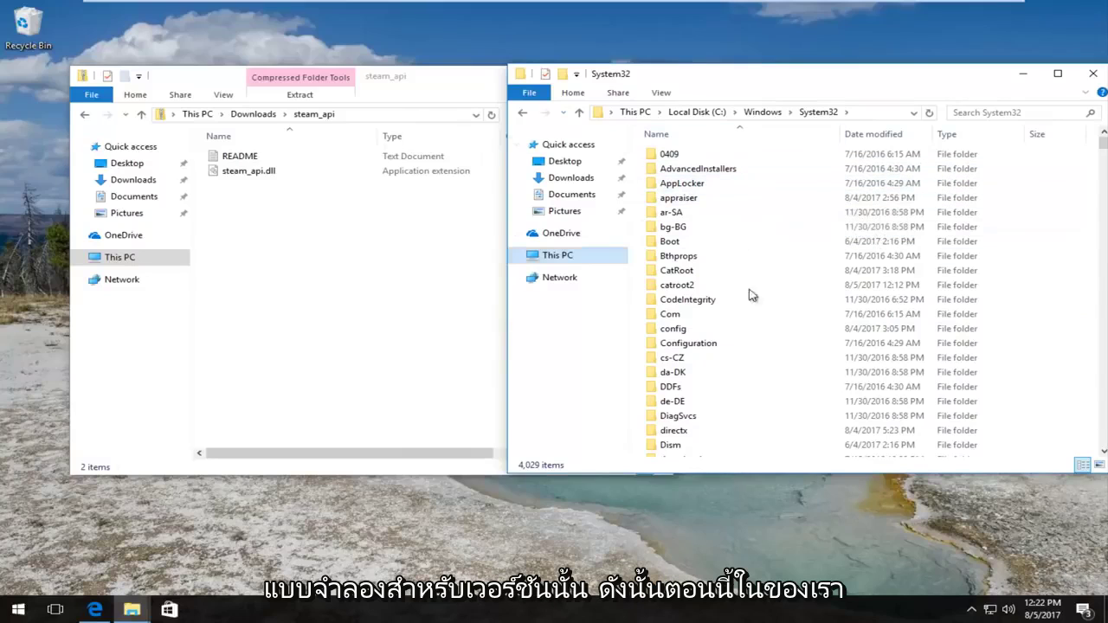
pyautogui.moveTo(403, 81); pyautogui.dragTo(309, 80)
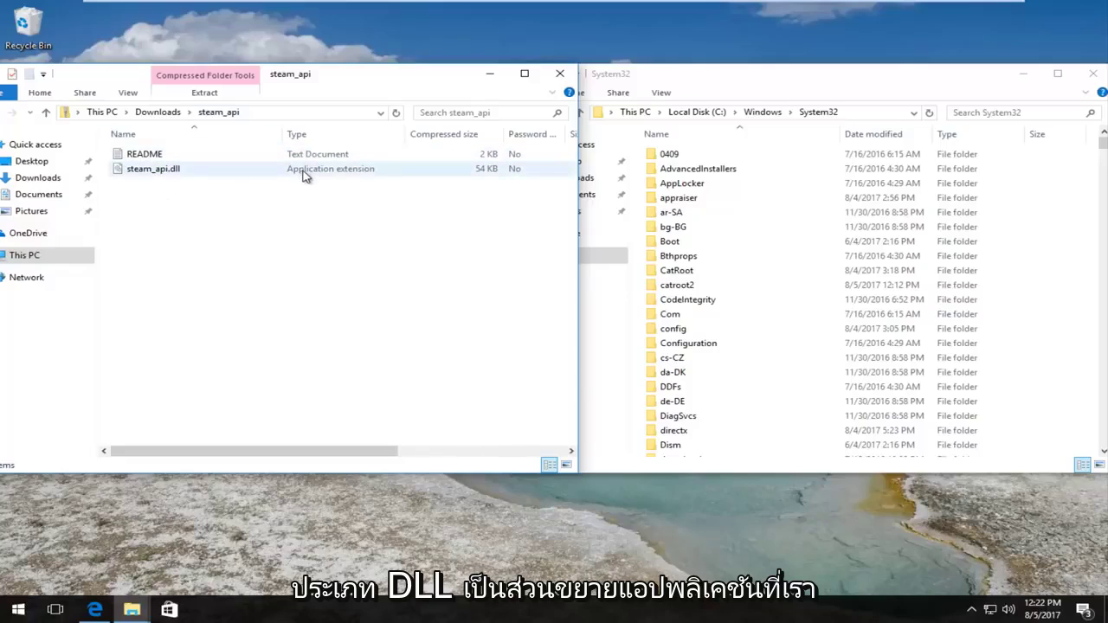
pyautogui.click(168, 169)
pyautogui.click(723, 94)
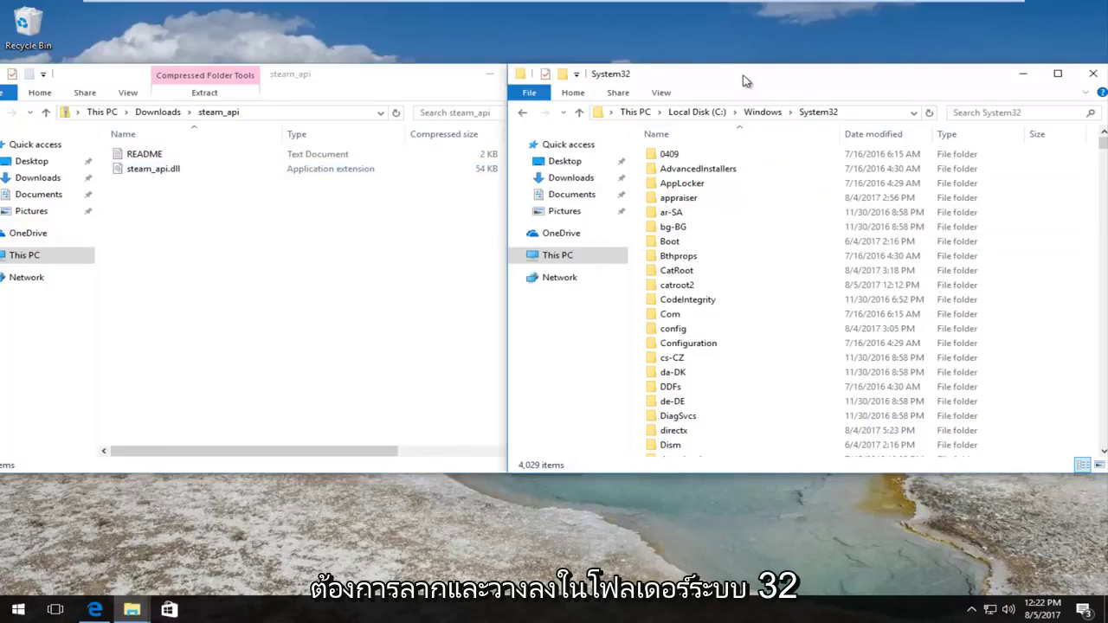
pyautogui.moveTo(143, 172); pyautogui.dragTo(992, 133)
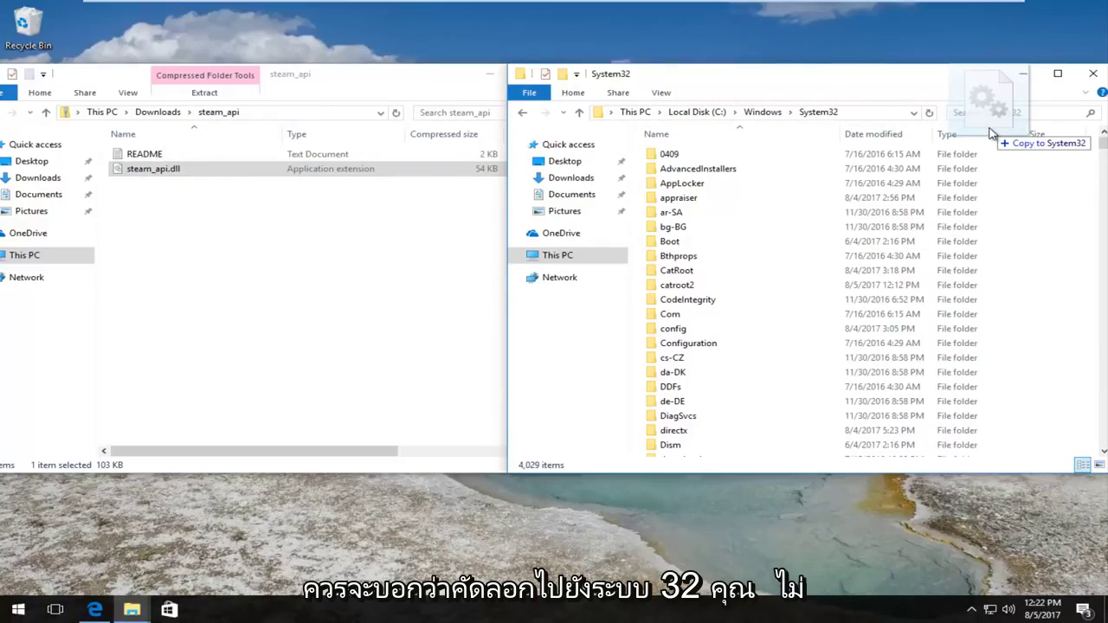
pyautogui.moveTo(992, 132)
pyautogui.mouseDown()
pyautogui.moveTo(935, 157)
pyautogui.moveTo(788, 286)
pyautogui.moveTo(762, 227)
pyautogui.moveTo(966, 171)
pyautogui.moveTo(1005, 136)
pyautogui.moveTo(1011, 143)
pyautogui.mouseUp()
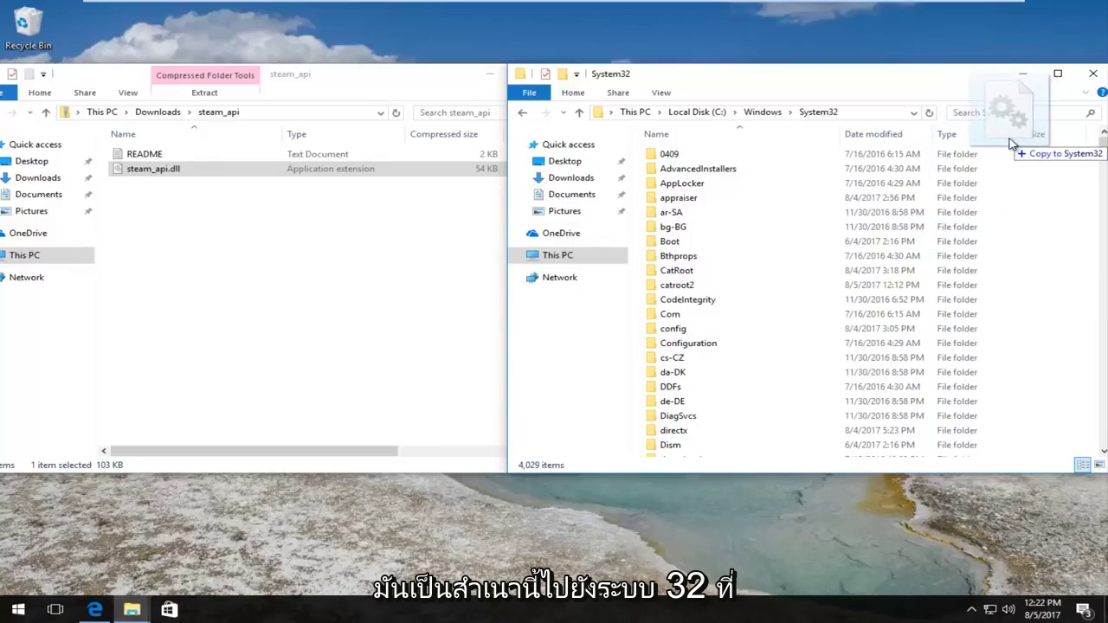
pyautogui.moveTo(1011, 143); pyautogui.dragTo(1011, 143)
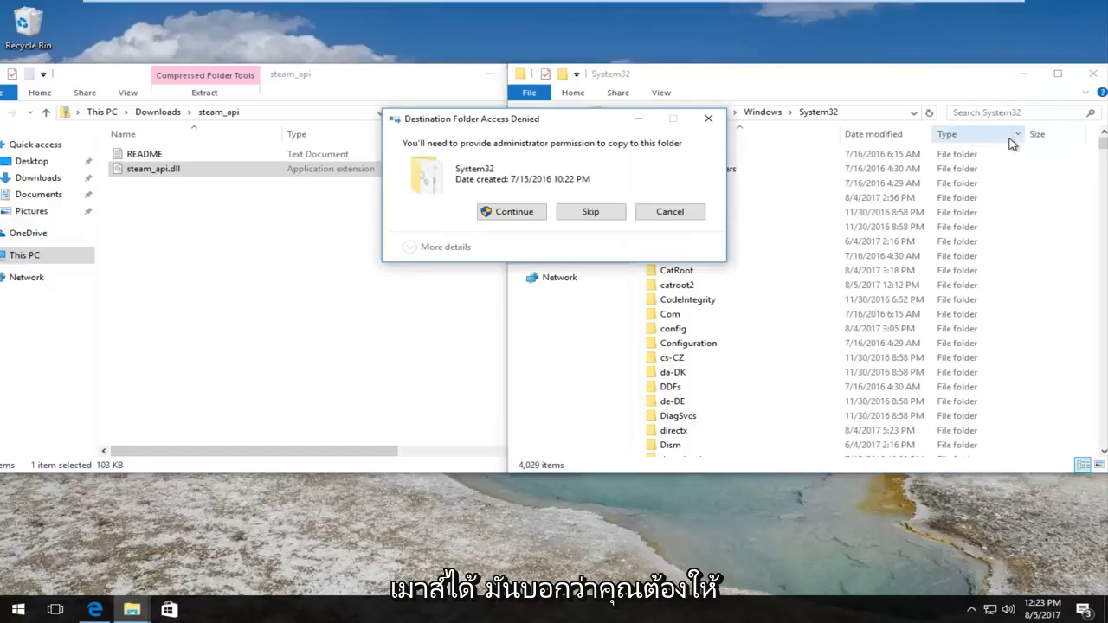
pyautogui.click(497, 213)
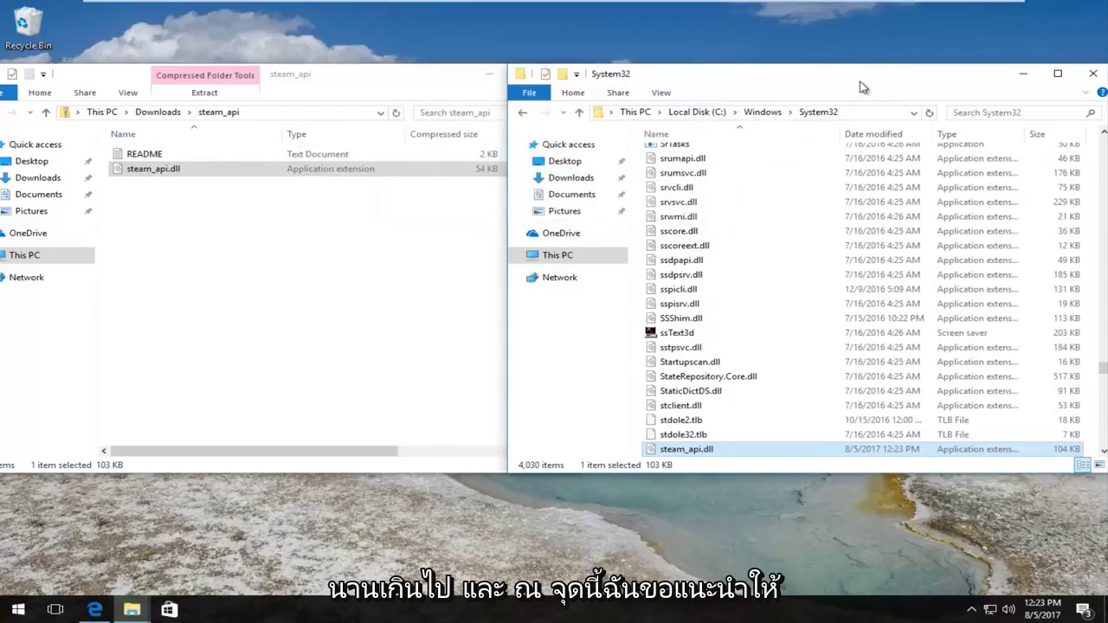
# Close both the System32 and steam_api File Explorer windows
pyautogui.moveTo(861, 86); pyautogui.dragTo(805, 85)
pyautogui.click(1038, 73)
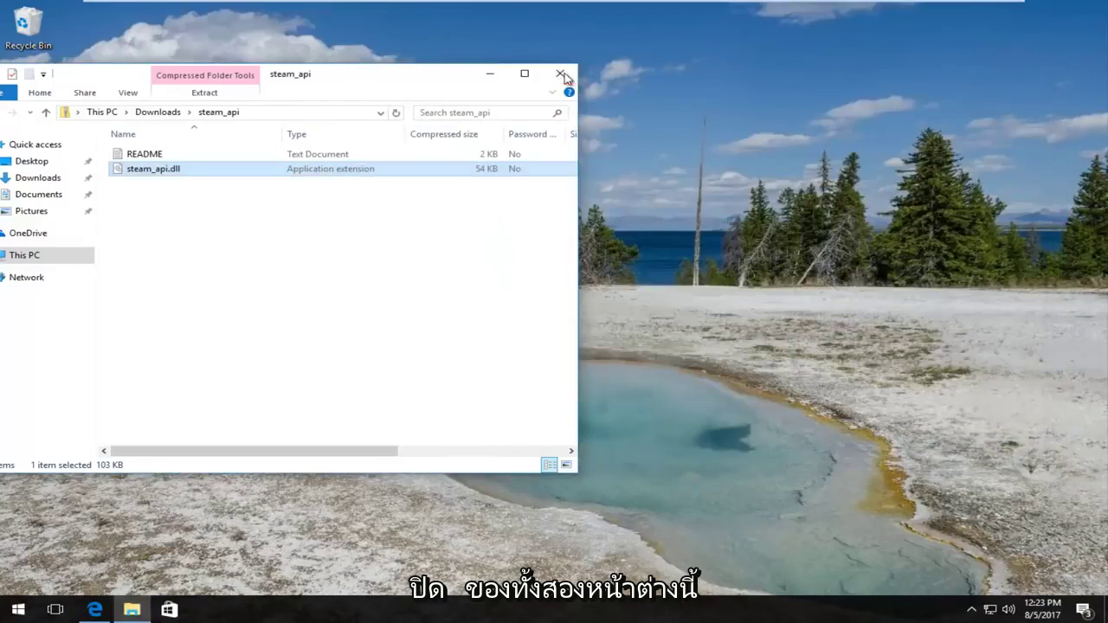
pyautogui.click(560, 73)
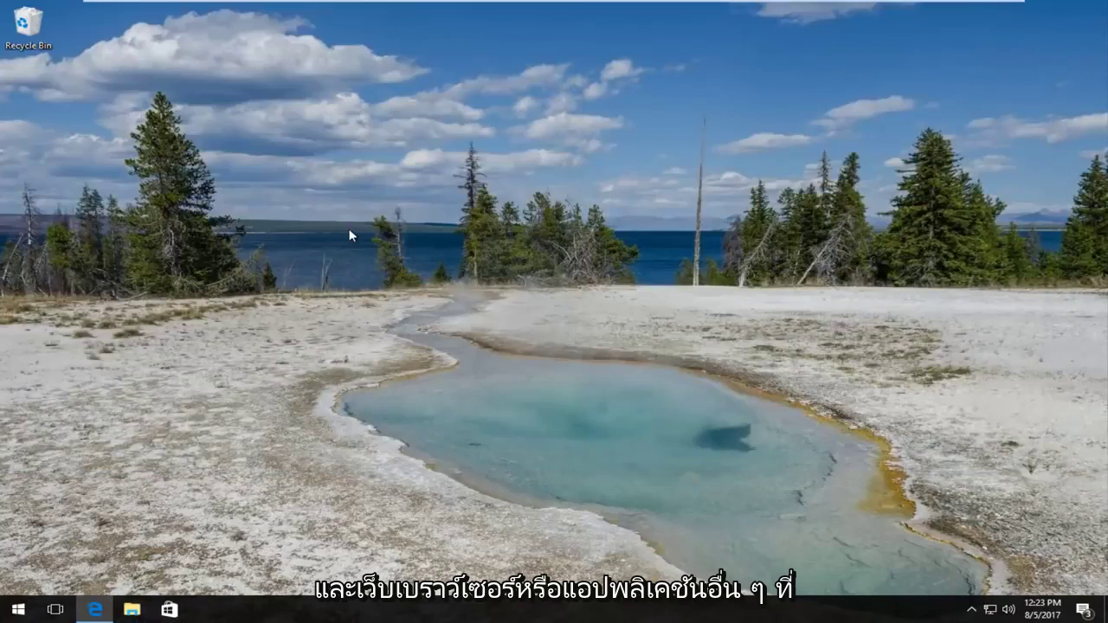